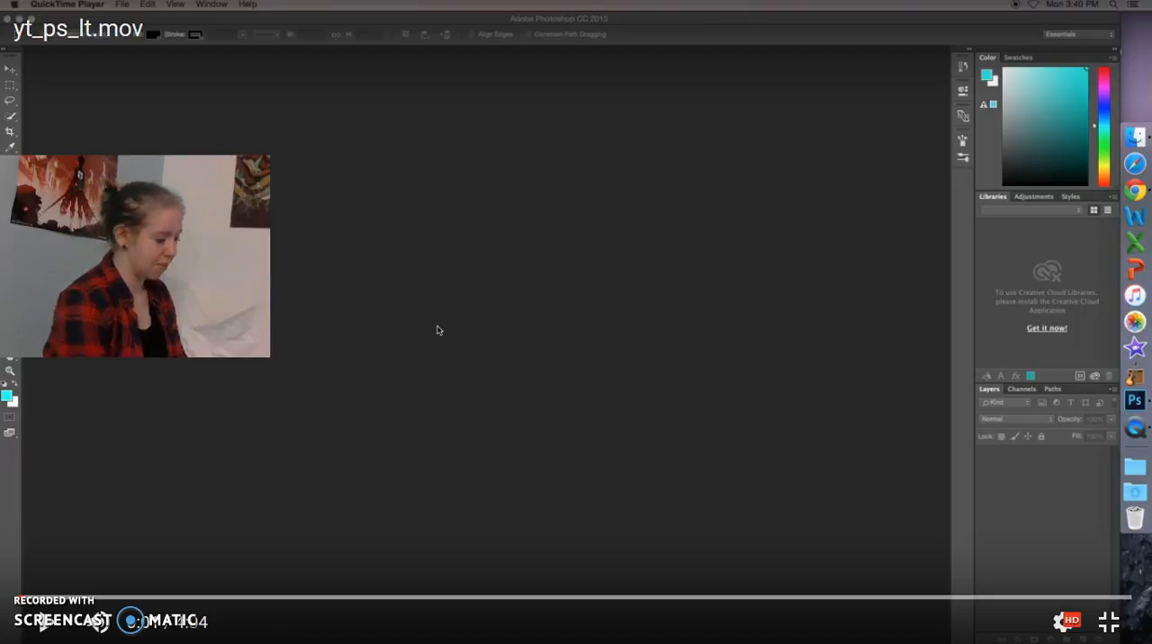
Open flames_text.psd from the Downloads folder.
click(439, 330)
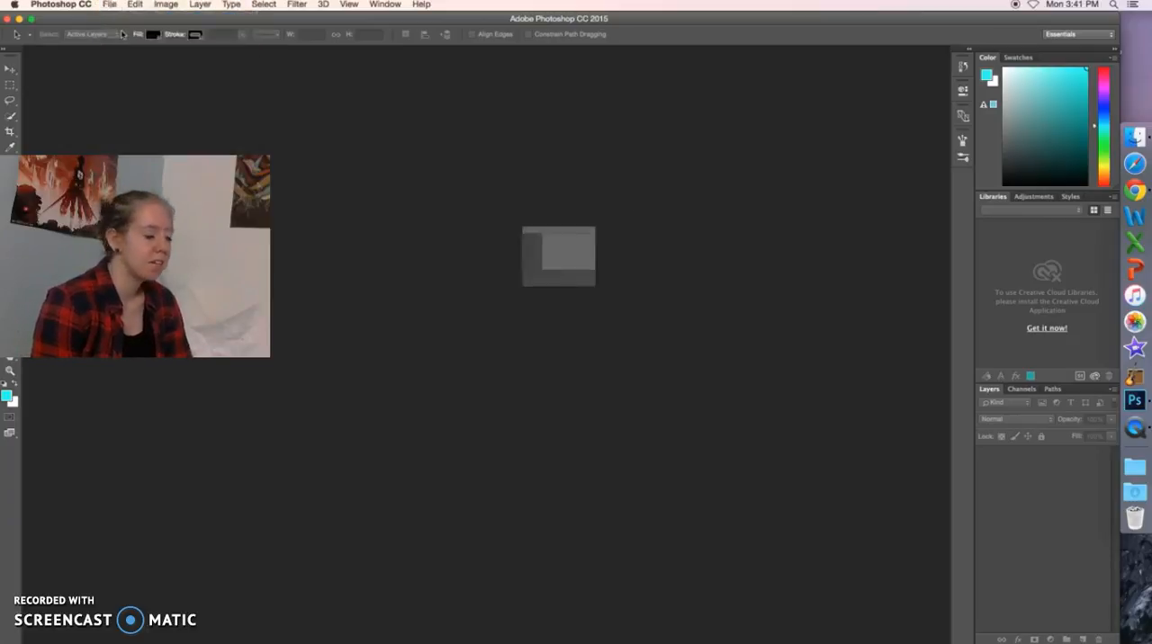
scroll(601, 271, up, 3)
scroll(601, 272, down, 6)
scroll(601, 271, up, 9)
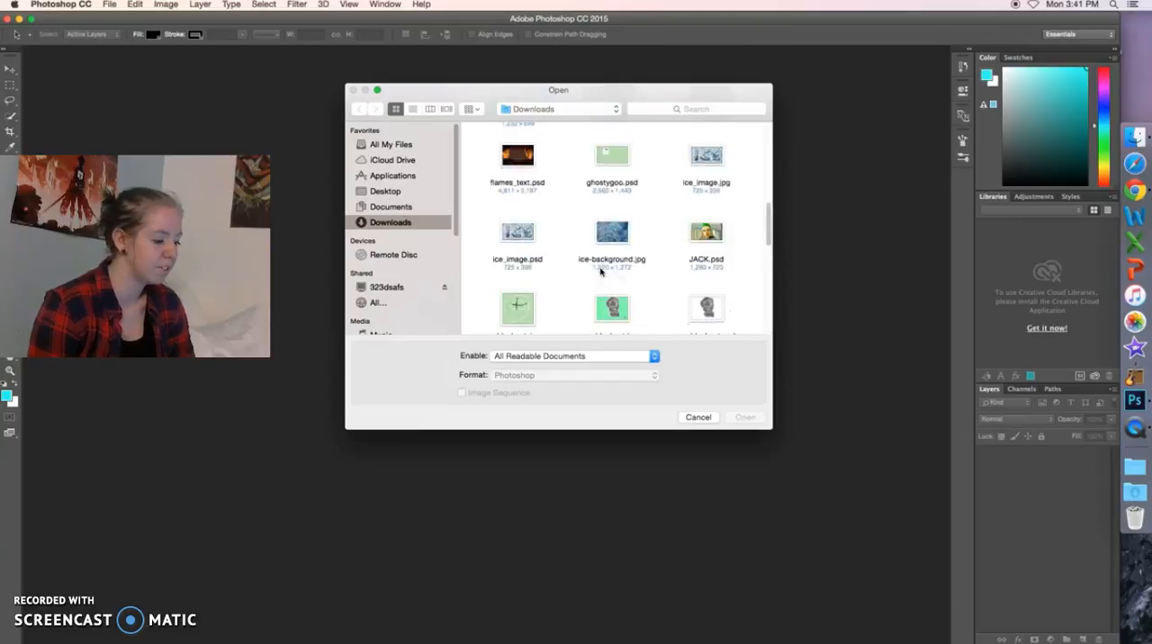
scroll(601, 272, up, 1)
click(521, 198)
click(744, 419)
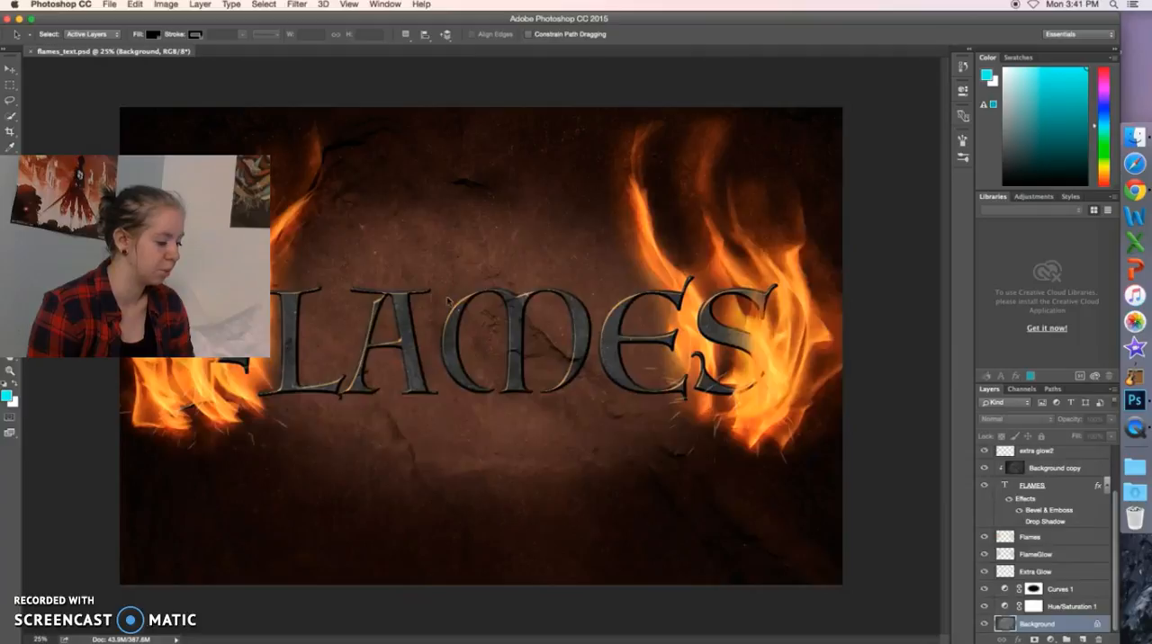
Examine the resolution and color mode settings for a new document, and dismiss the dialog without creating one.
click(111, 6)
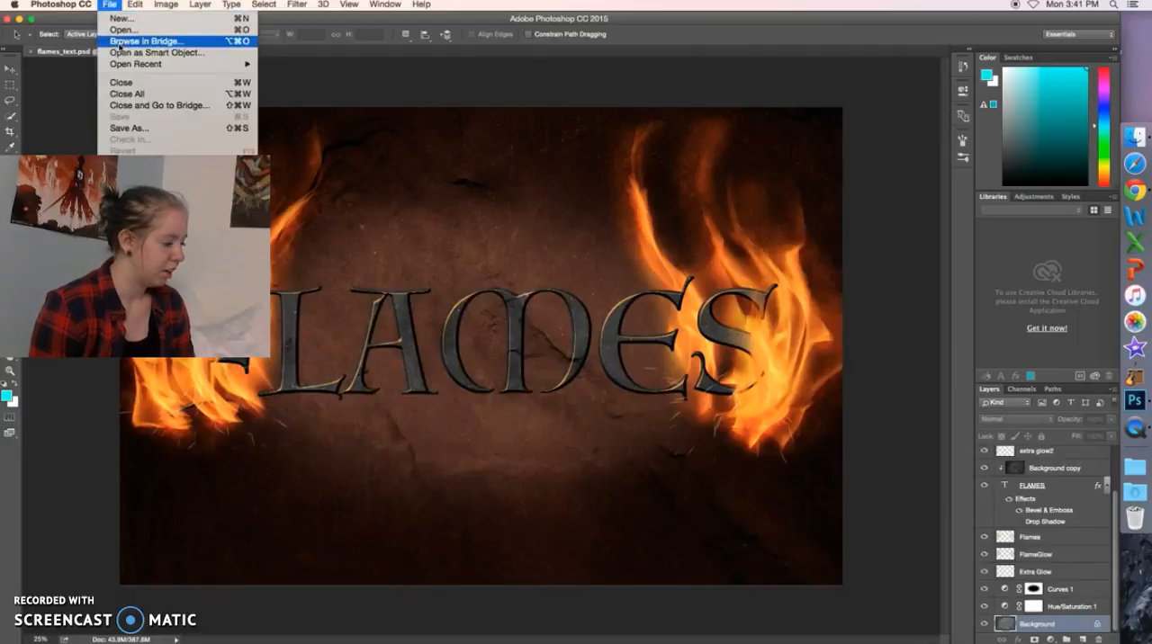
click(121, 18)
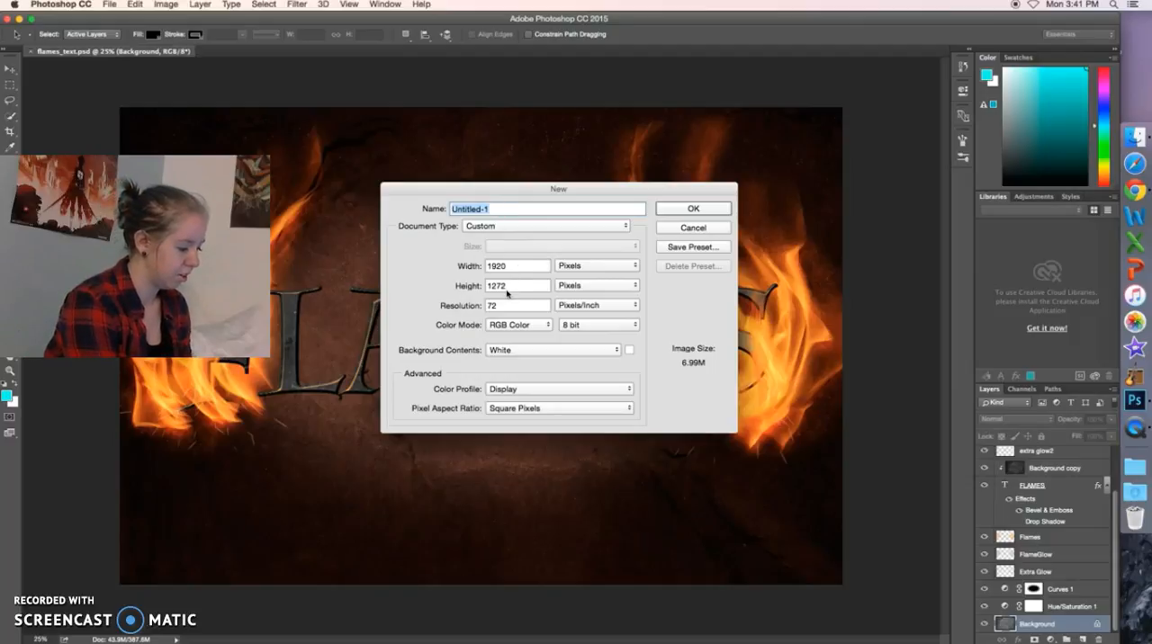
key(space)
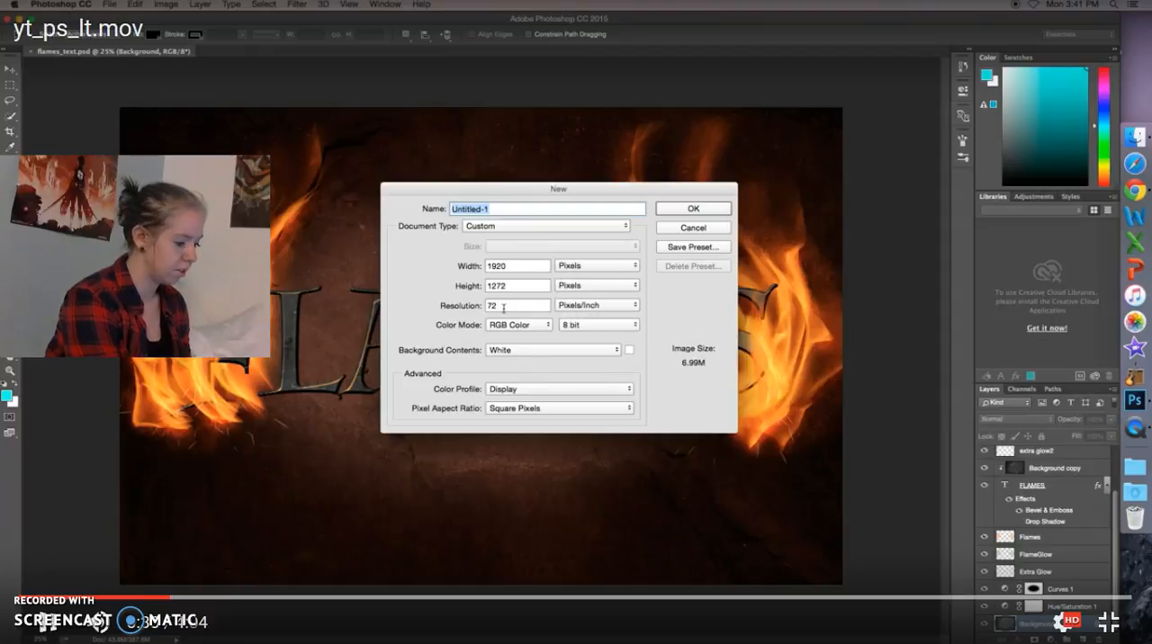
key(space)
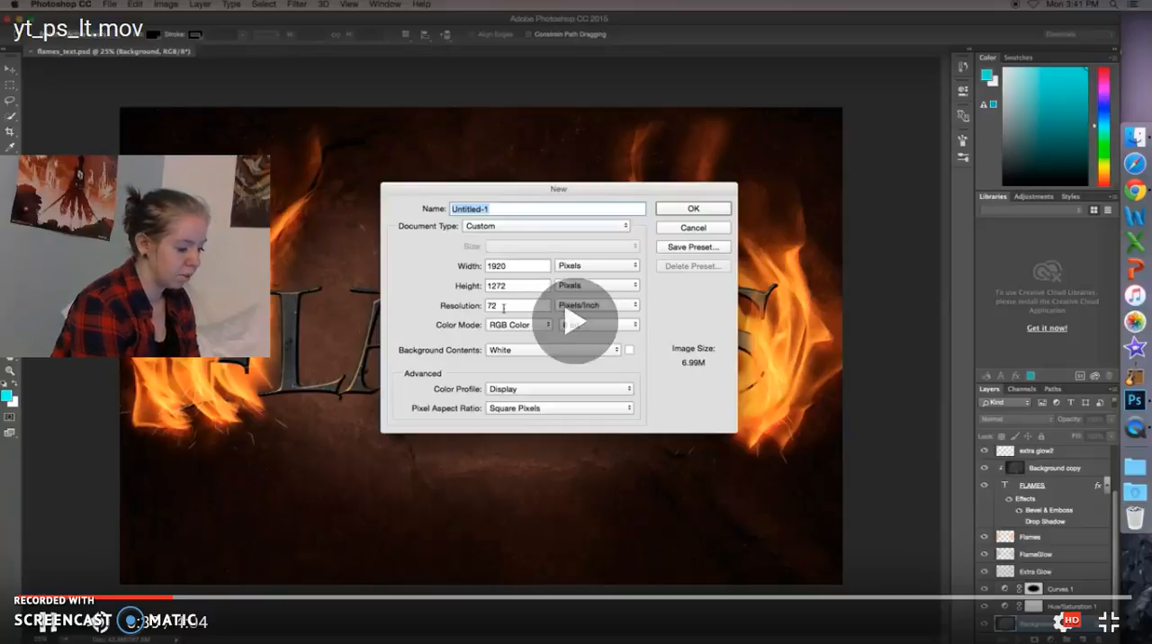
double_click(498, 307)
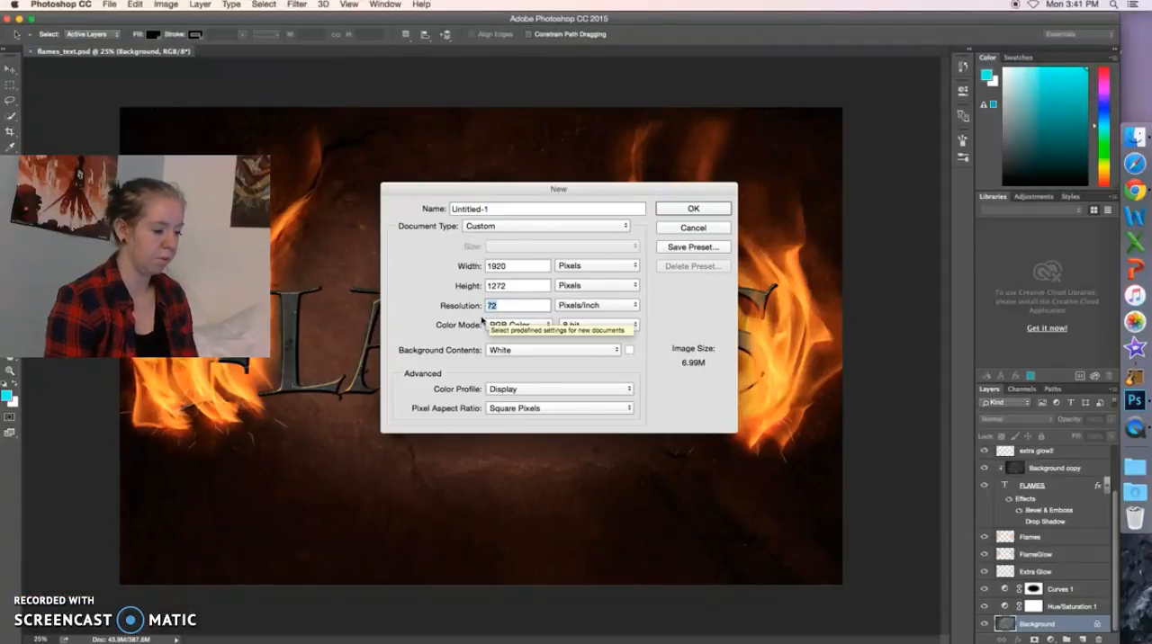
click(516, 329)
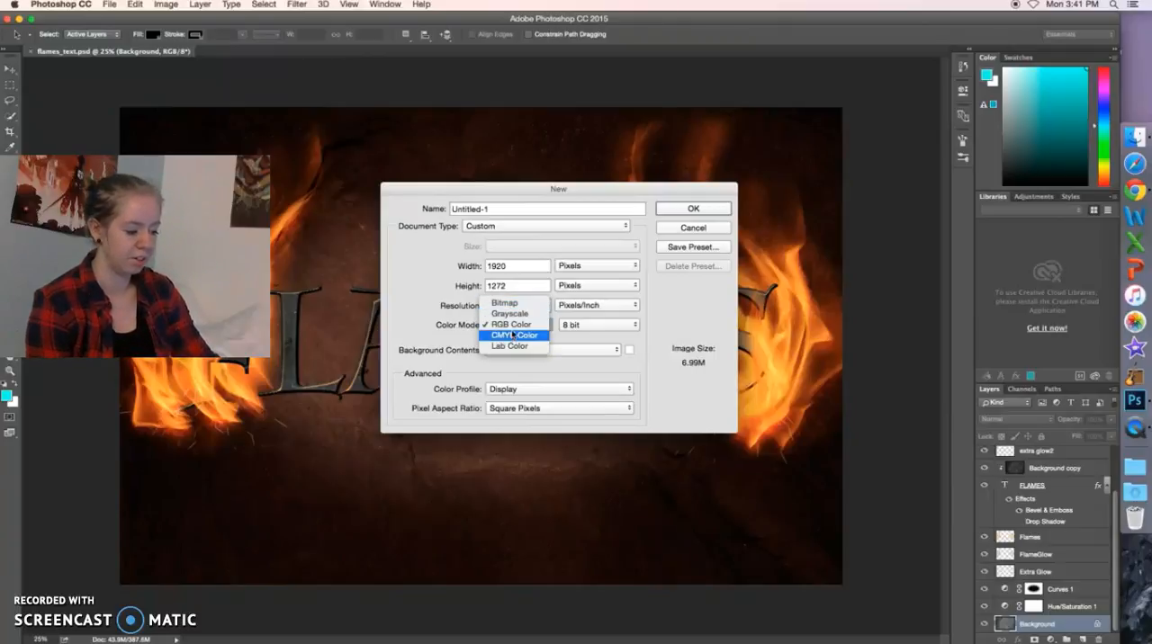
click(513, 326)
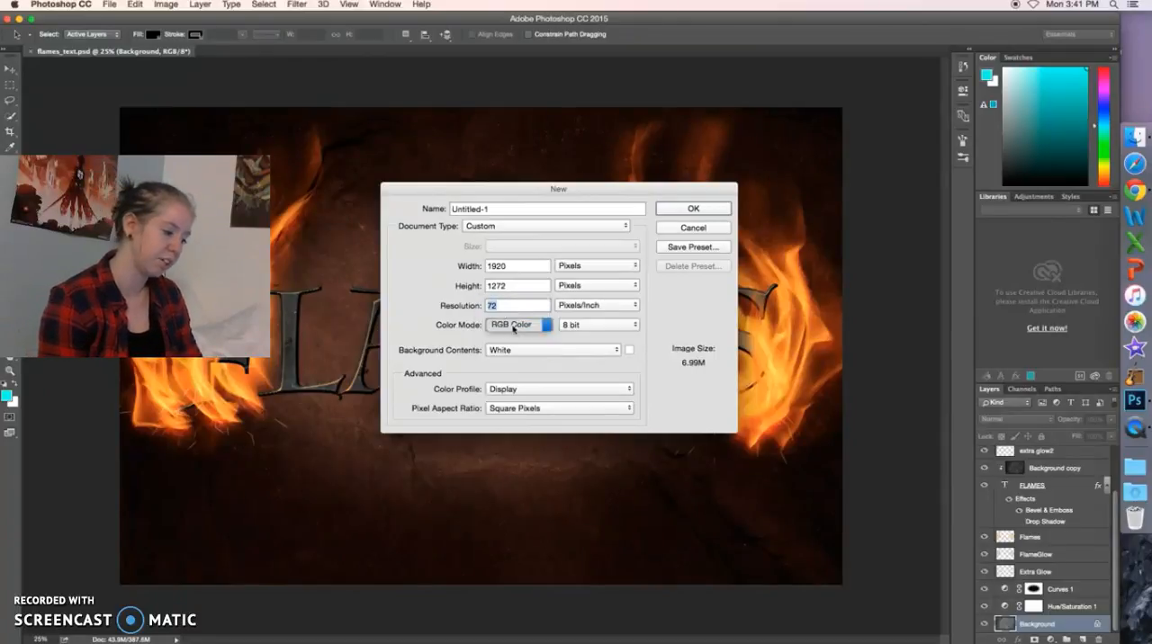
click(673, 231)
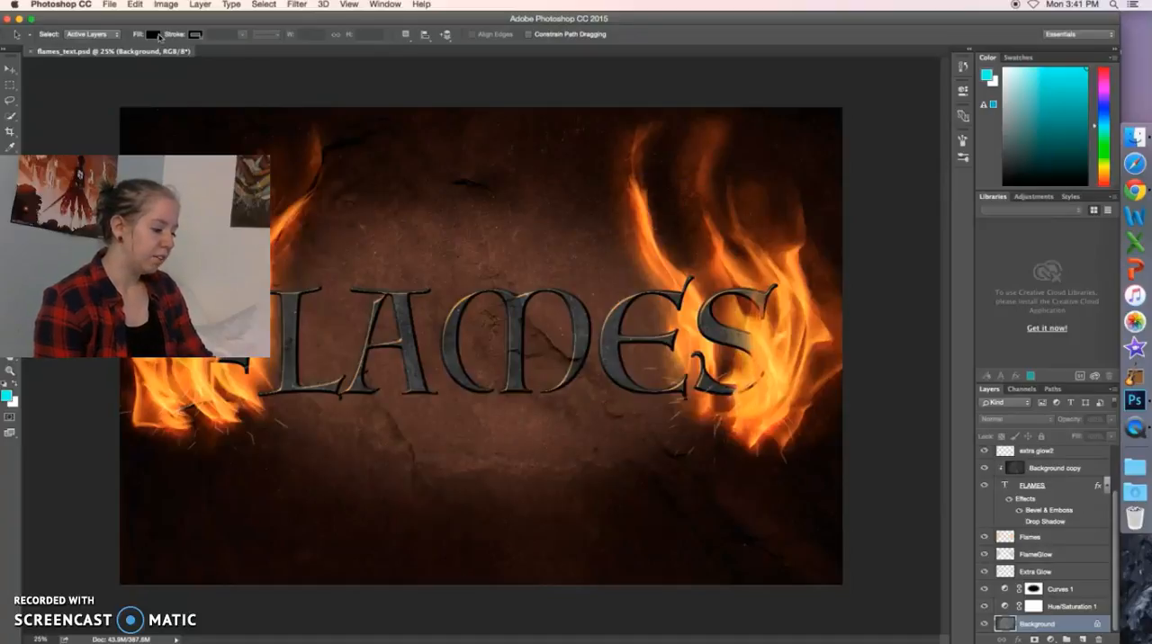
Check the color mode setting of the open flames image, keeping it in RGB.
click(166, 5)
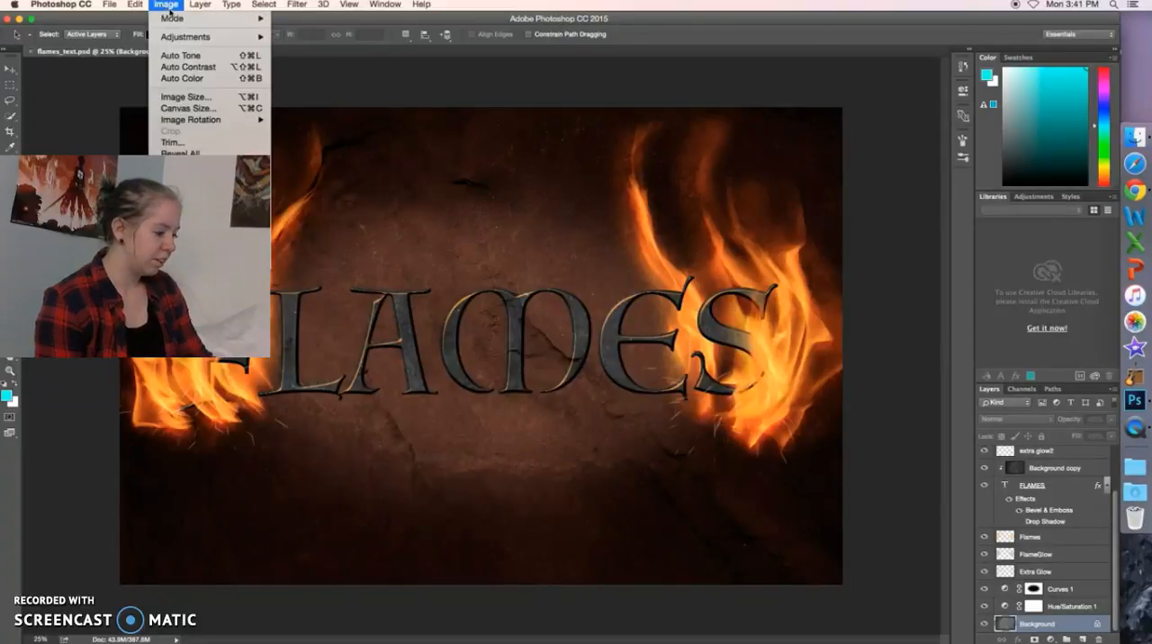
mouse_move(182, 21)
click(300, 68)
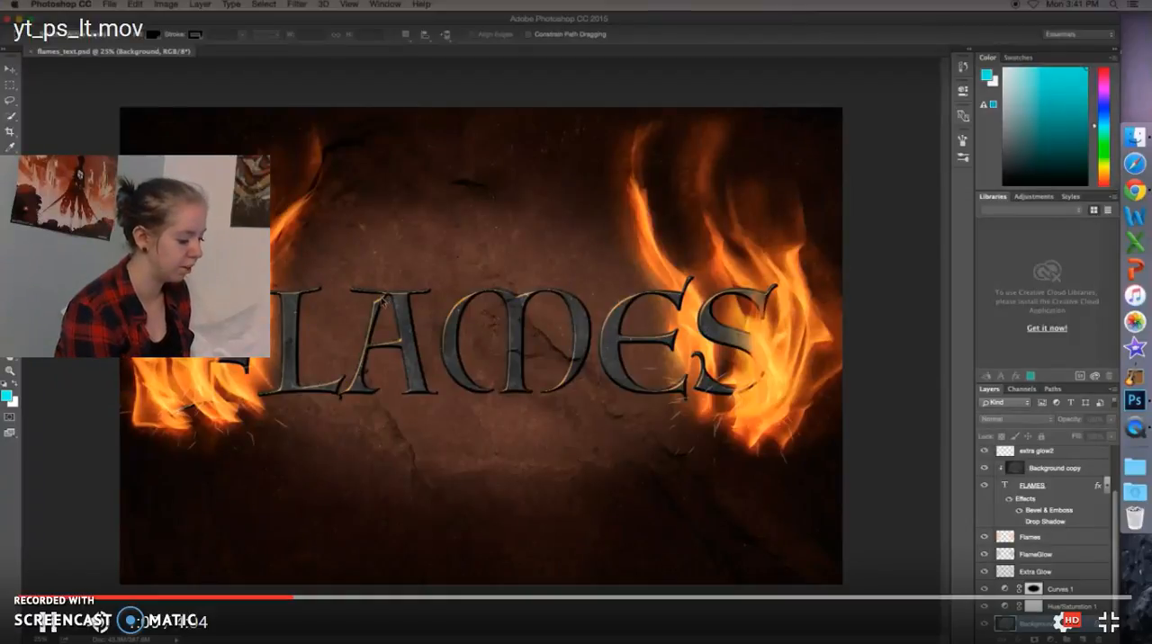
click(180, 74)
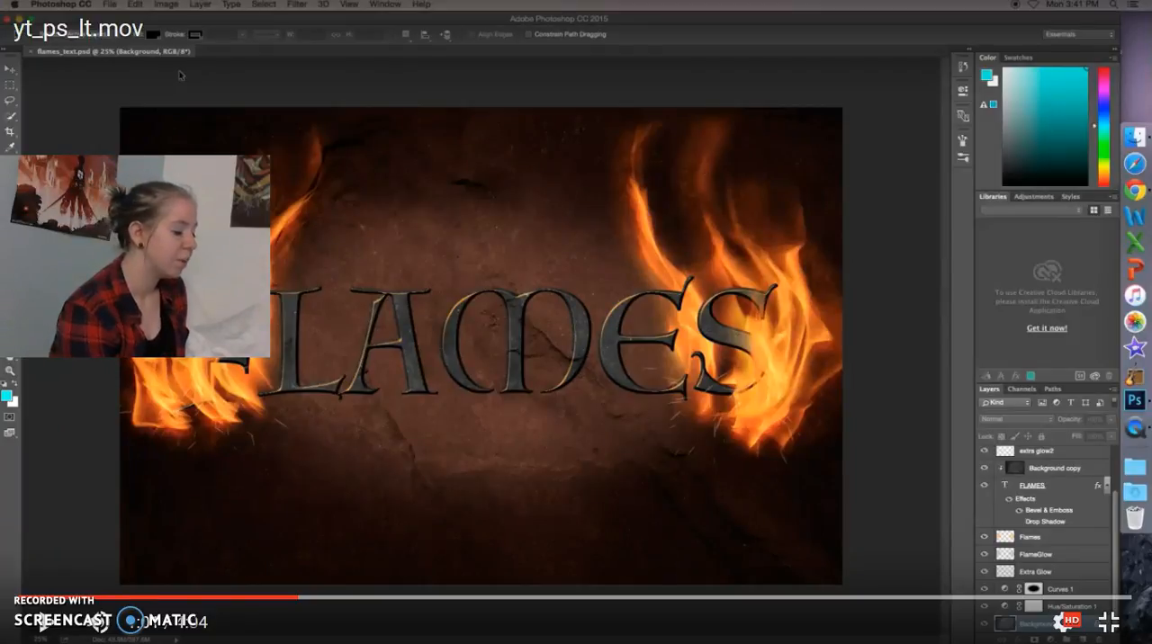
click(180, 75)
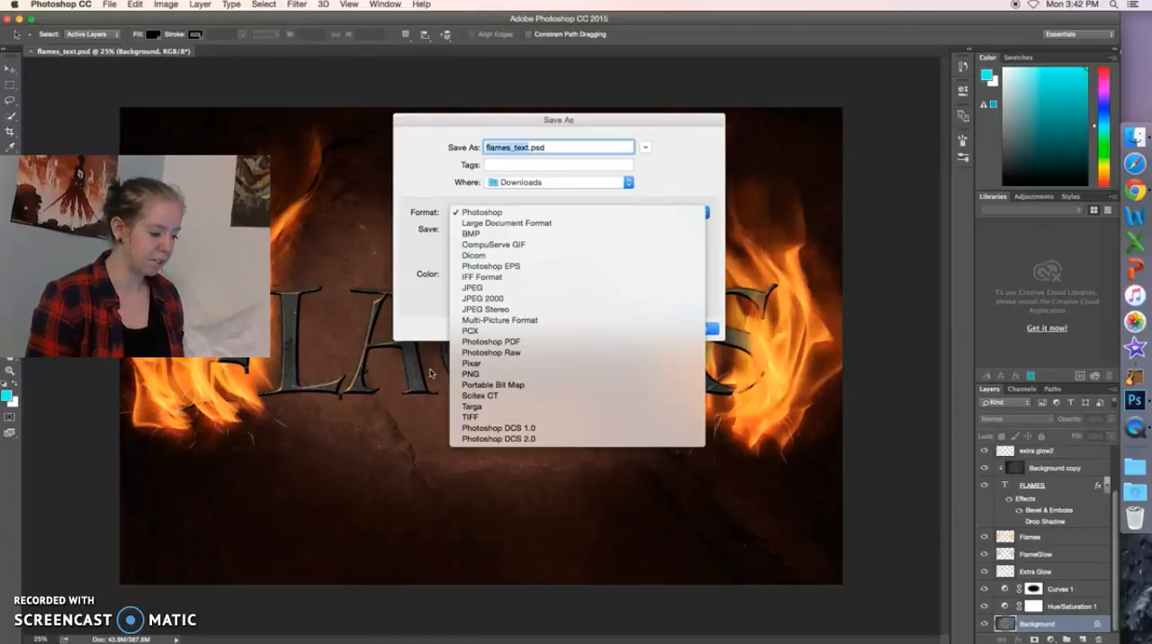
Try to save a JPEG copy of the image as flames_text.jpg in the Downloads folder.
click(491, 288)
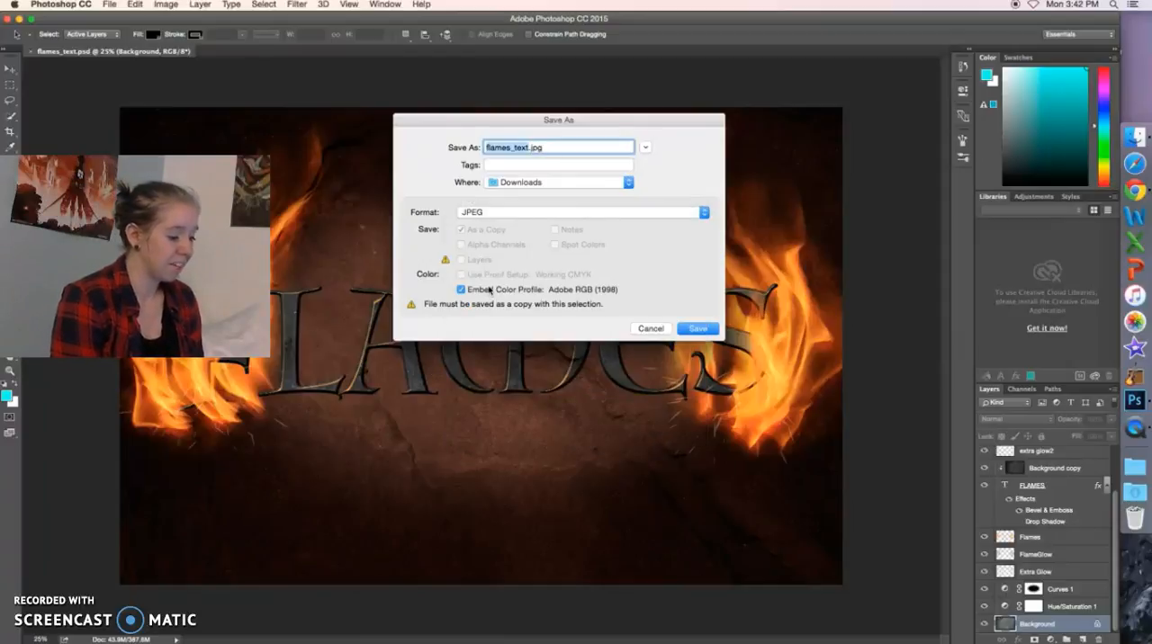
click(686, 329)
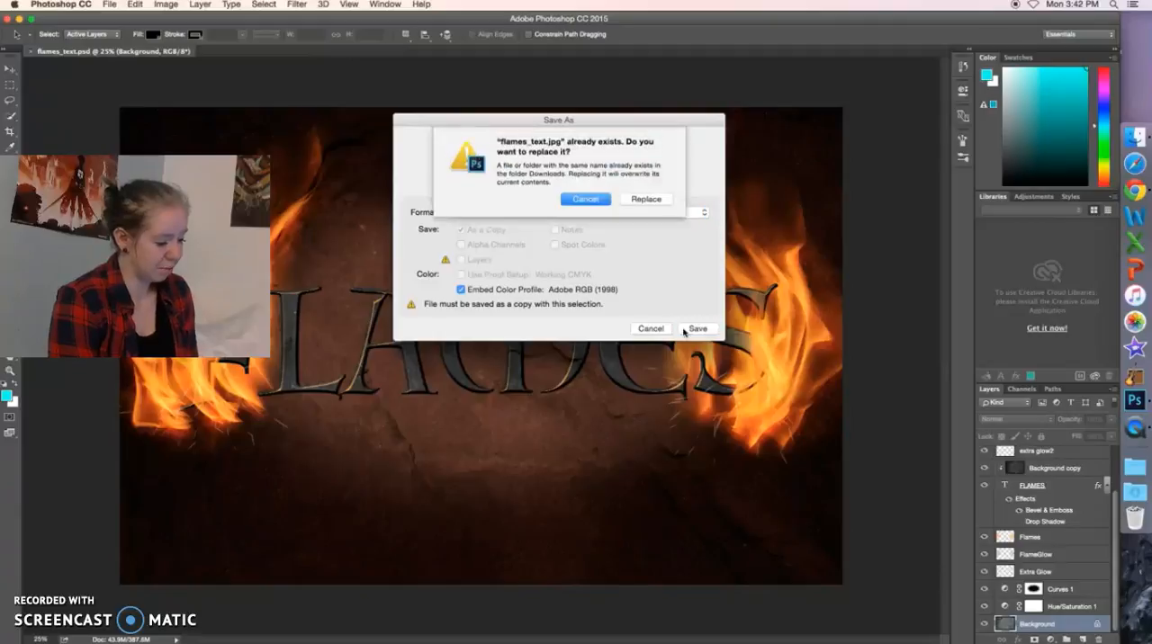
click(605, 201)
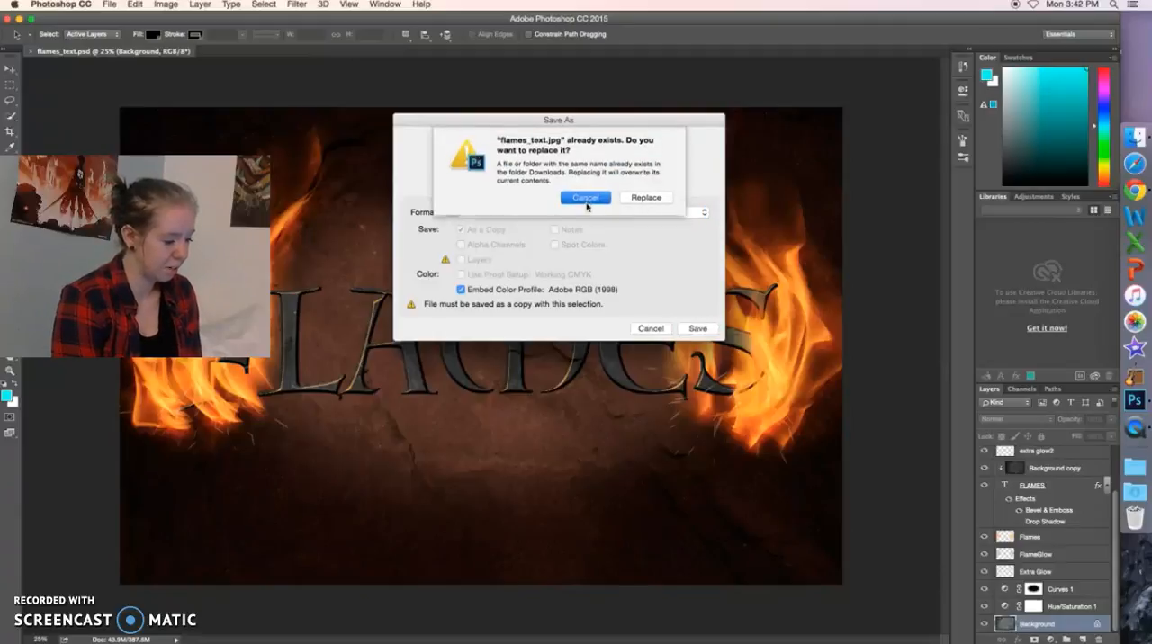
key(Escape)
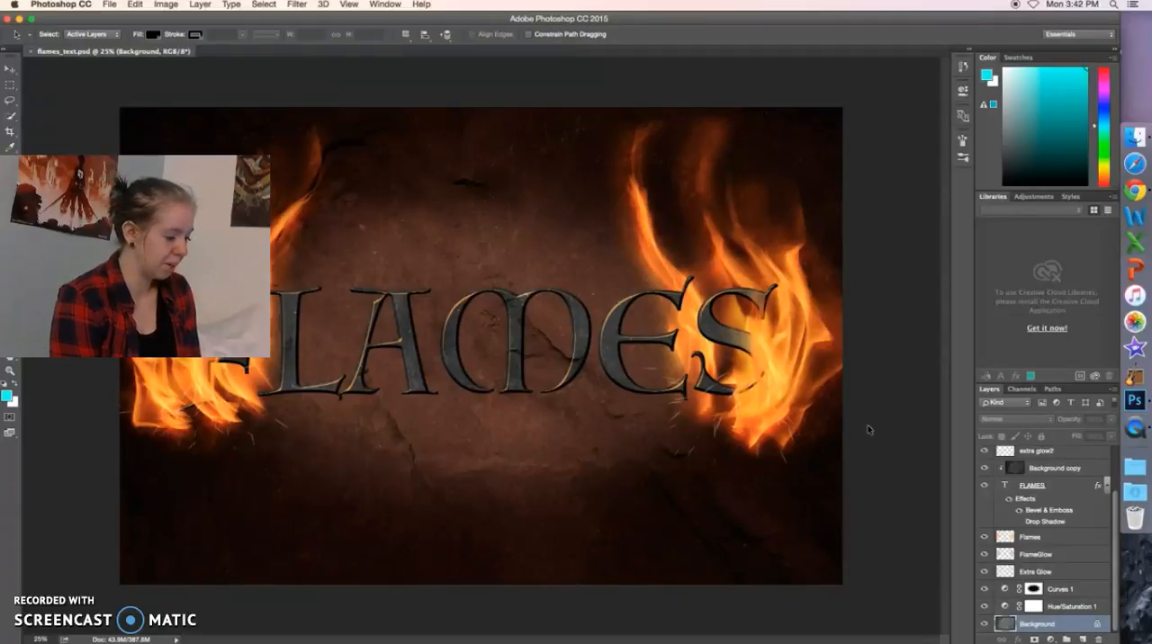
Draw two separate wavy vertical paths across the middle of the FLAMES lettering with the Freeform Pen tool.
scroll(1013, 506, up, 3)
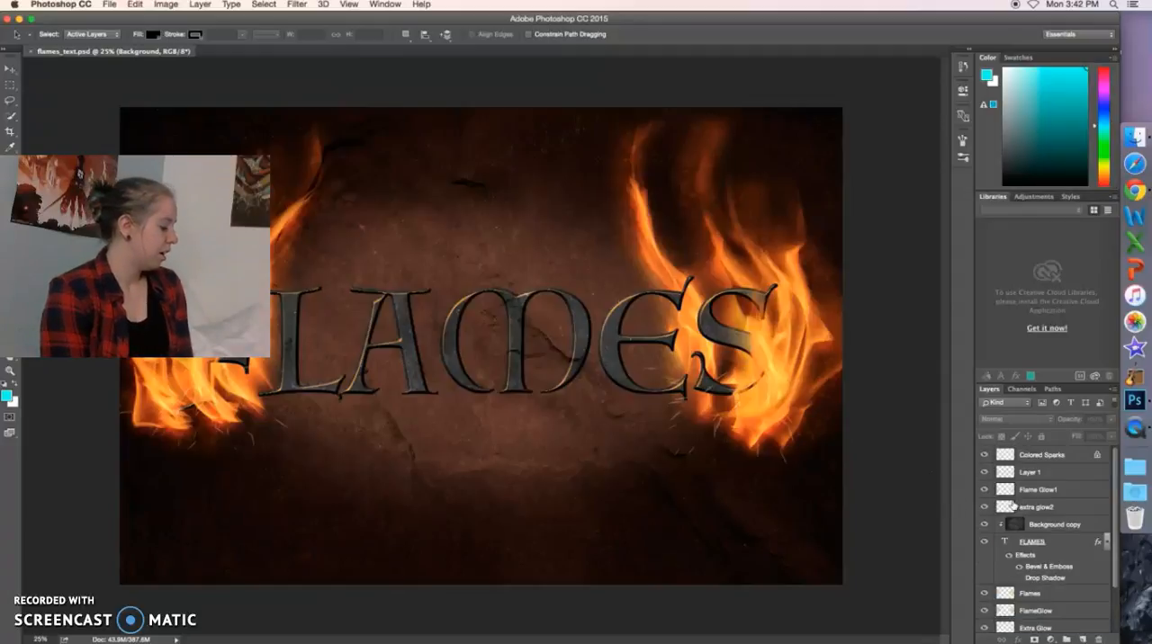
key(p)
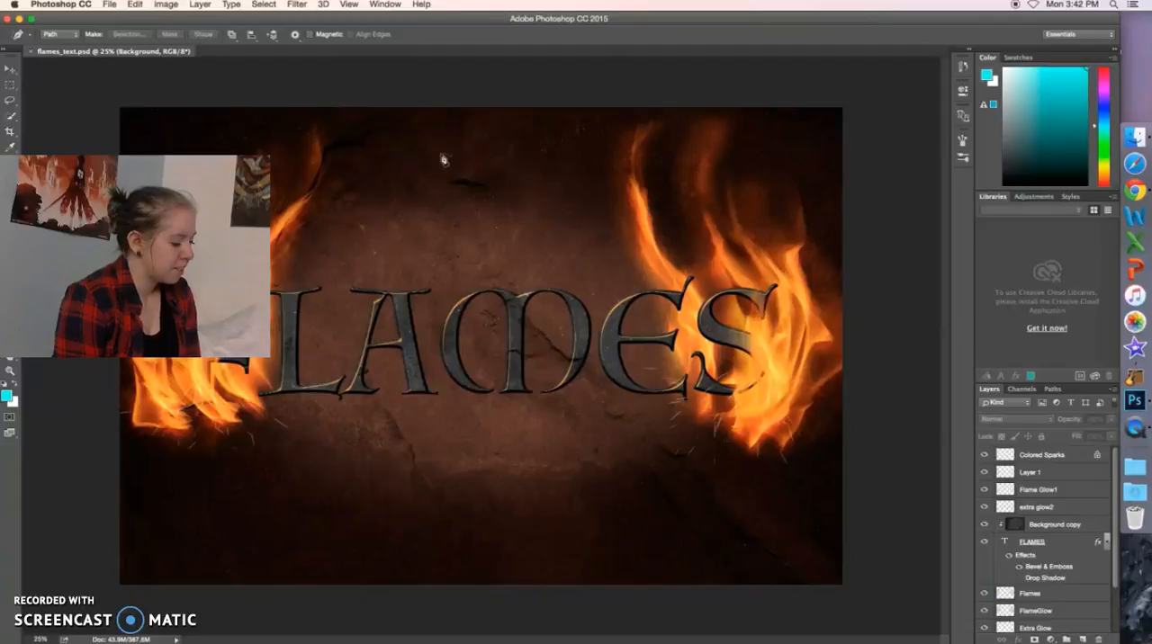
mouse_move(423, 131)
mouse_down()
mouse_move(440, 188)
mouse_move(366, 288)
mouse_move(339, 351)
mouse_move(349, 407)
mouse_move(411, 447)
mouse_up()
mouse_move(522, 175)
mouse_down()
mouse_move(518, 266)
mouse_move(560, 373)
mouse_move(533, 445)
mouse_up()
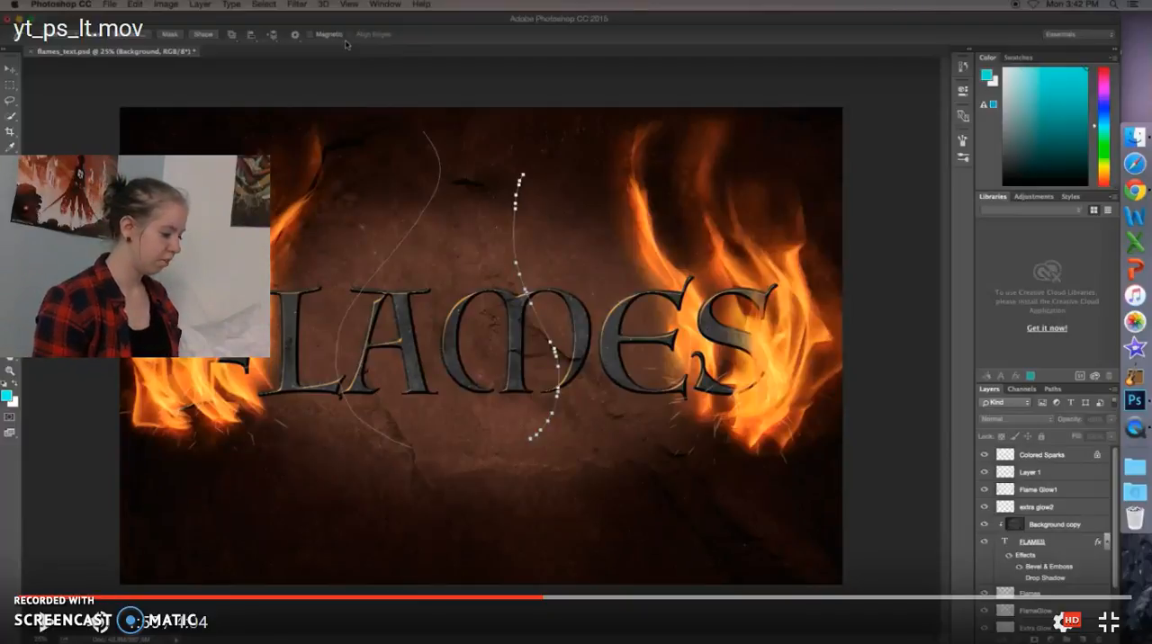
key(space)
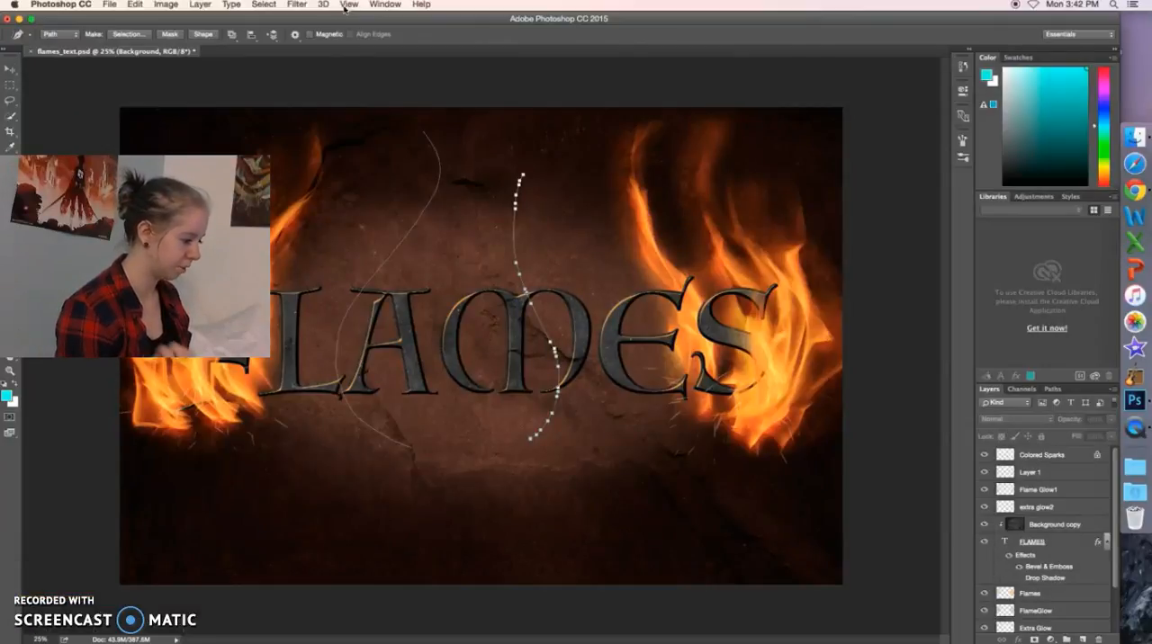
Start the Flame render filter on the two drawn paths and accept the path-length warning.
click(298, 8)
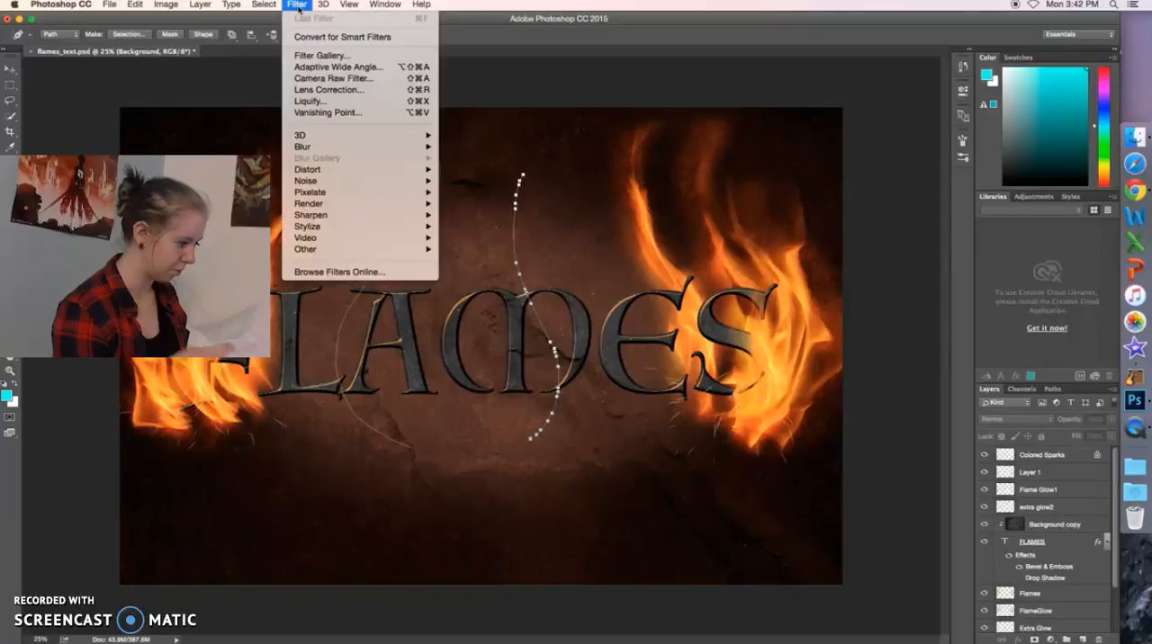
mouse_move(344, 150)
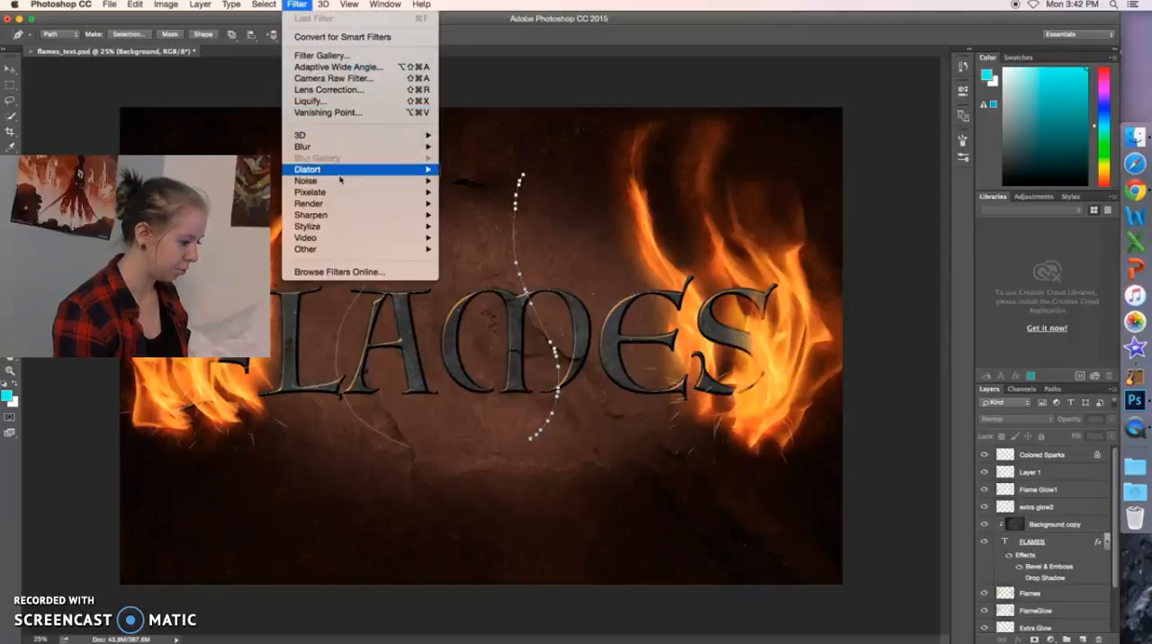
mouse_move(345, 207)
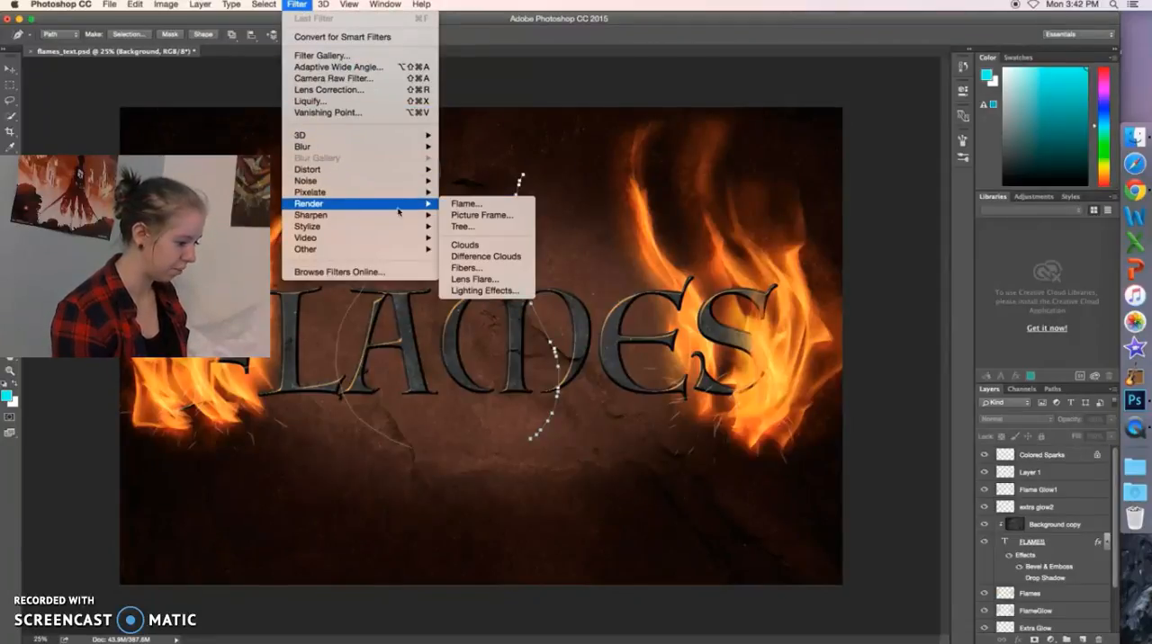
click(466, 205)
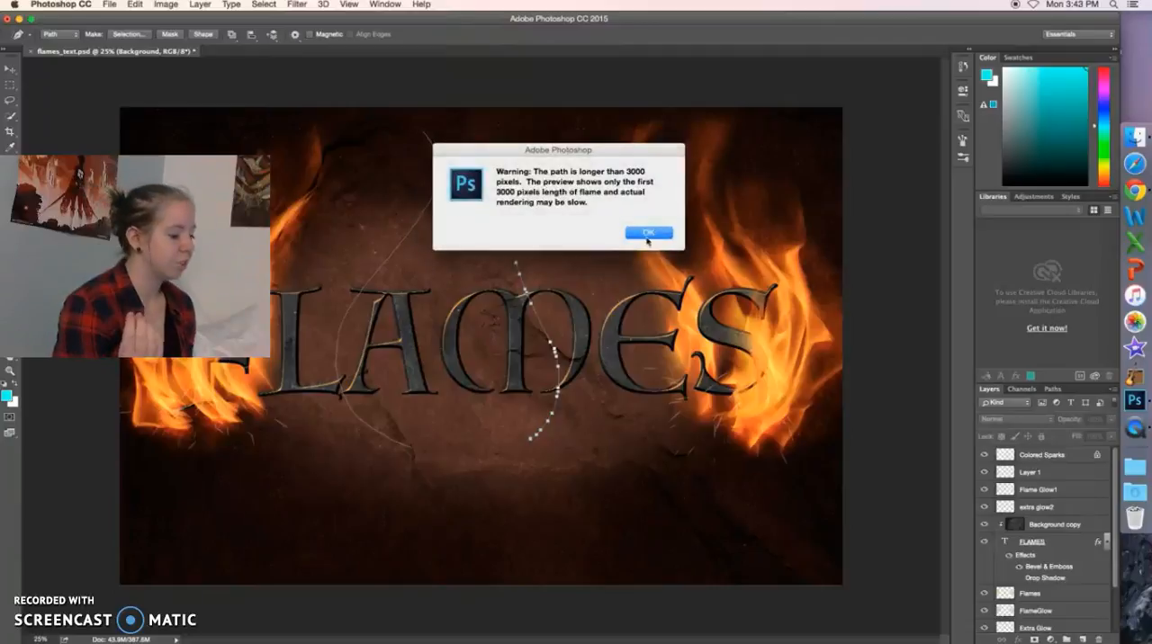
click(641, 236)
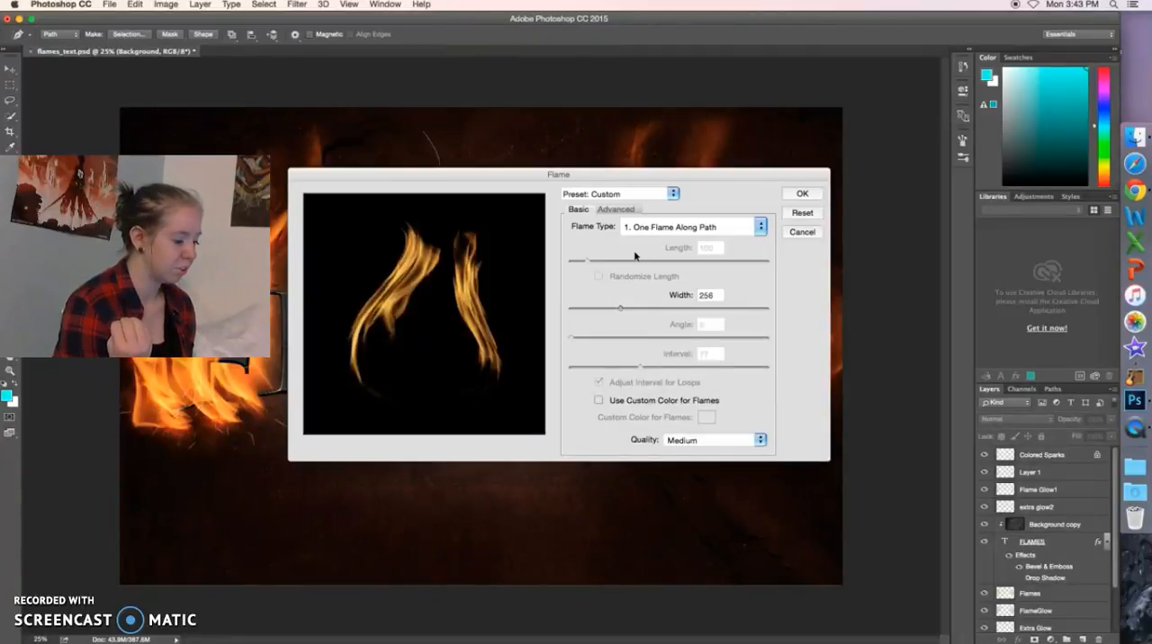
Preview the flame types Multiple Flames One Direction and Multiple Flames Various Angle, and return to One Flame Along Path.
click(758, 229)
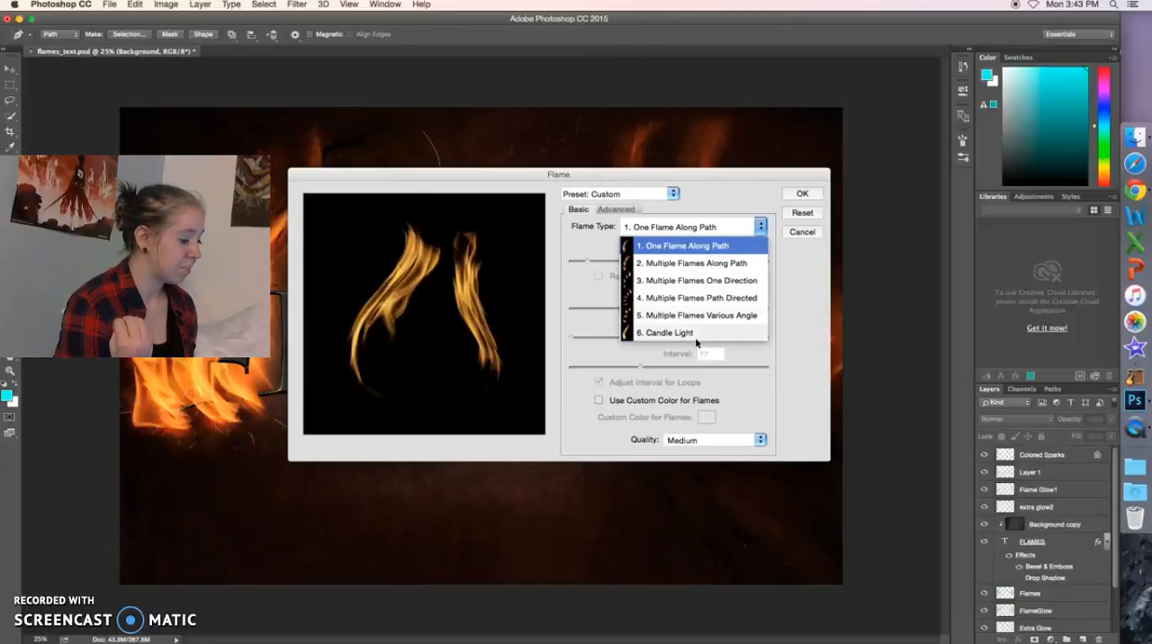
click(684, 280)
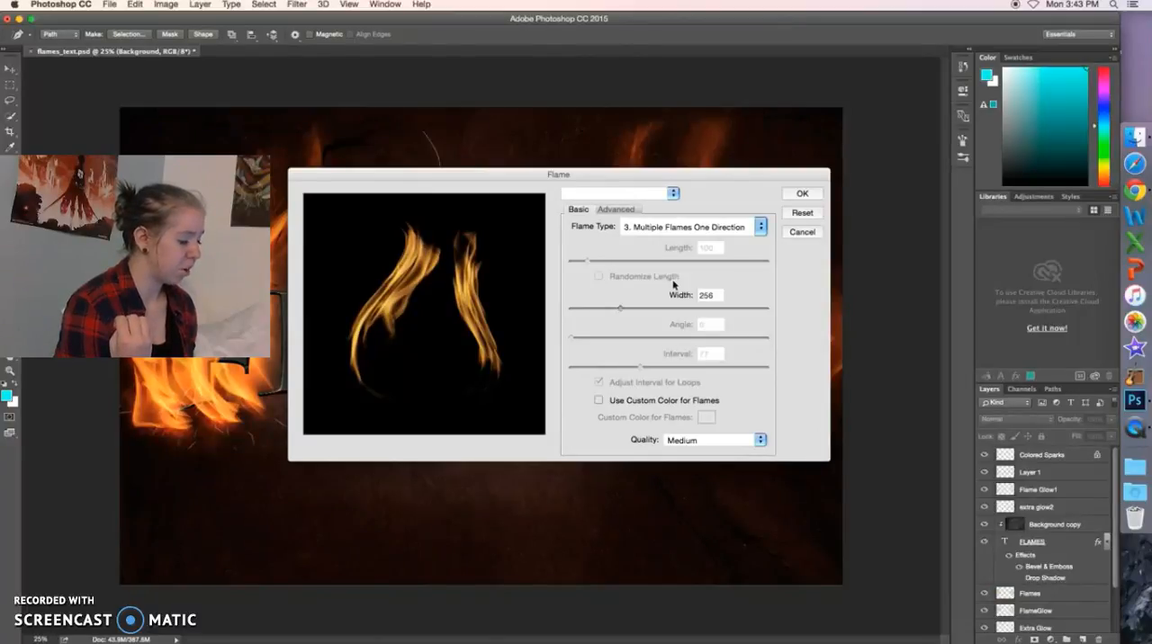
click(761, 228)
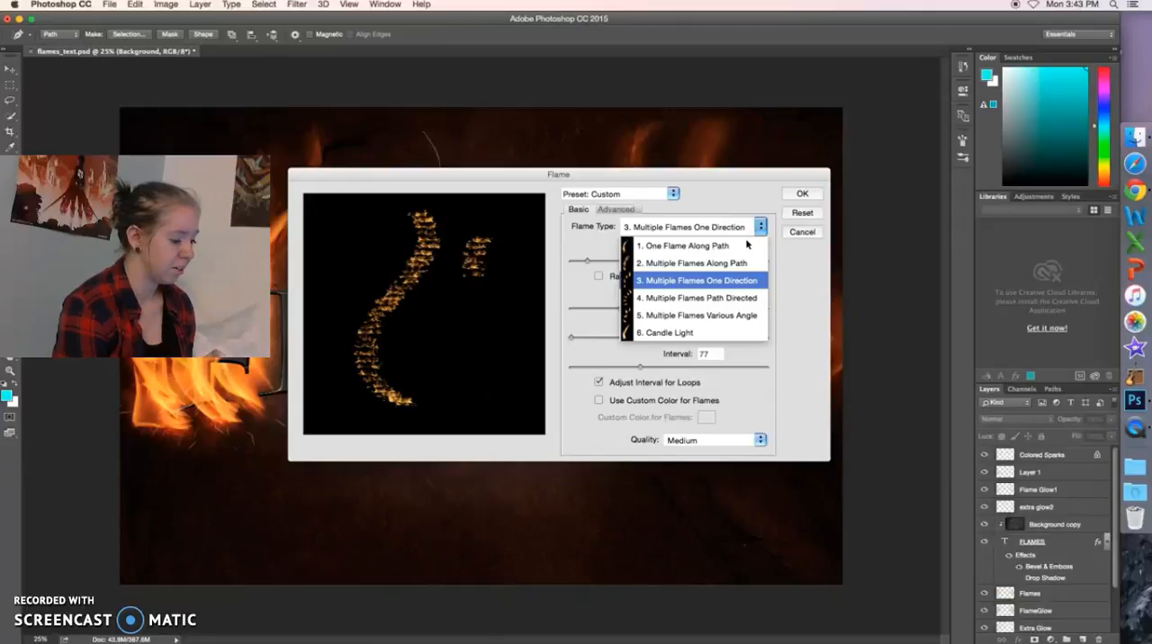
click(720, 254)
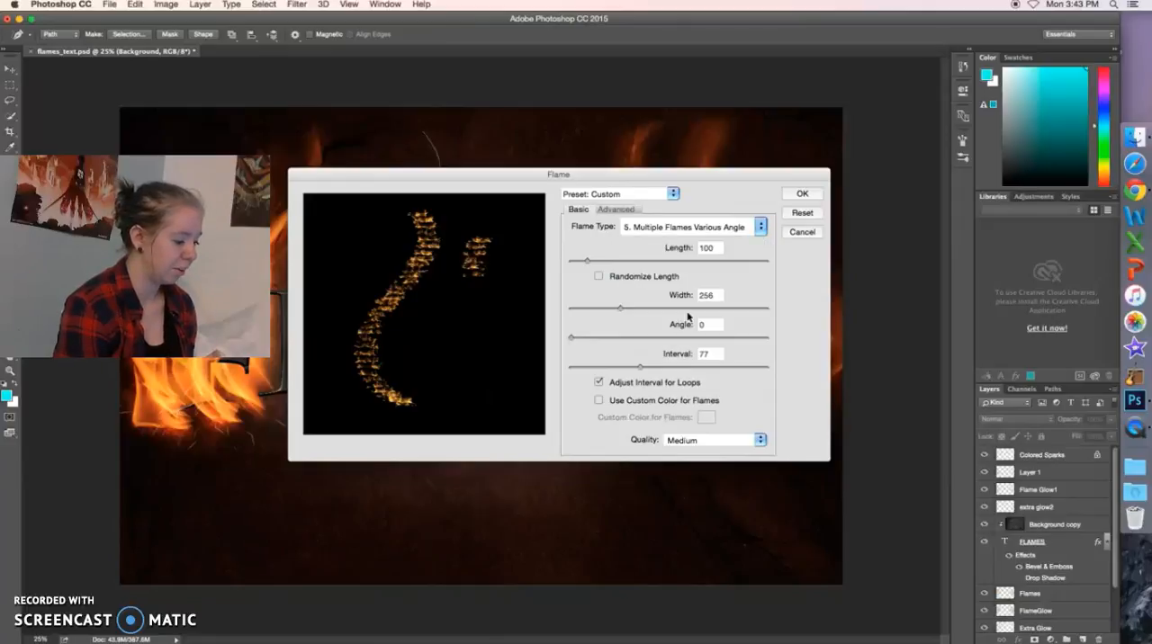
click(748, 231)
click(734, 245)
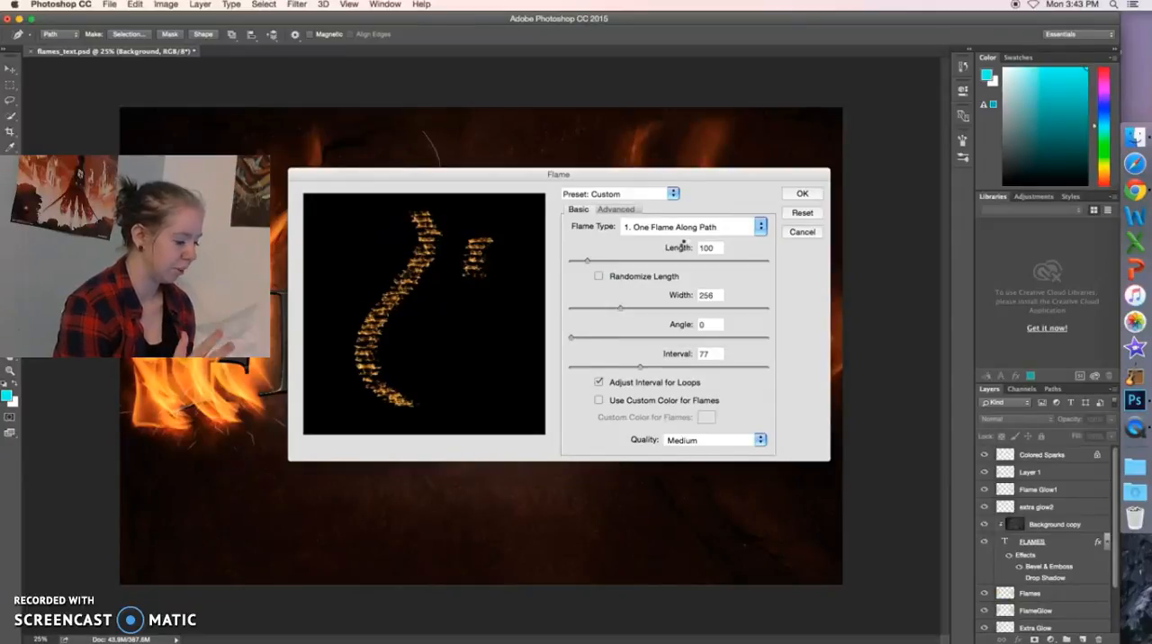
Set the flame width to 100 and keep the quality at Medium.
drag(621, 308, 590, 310)
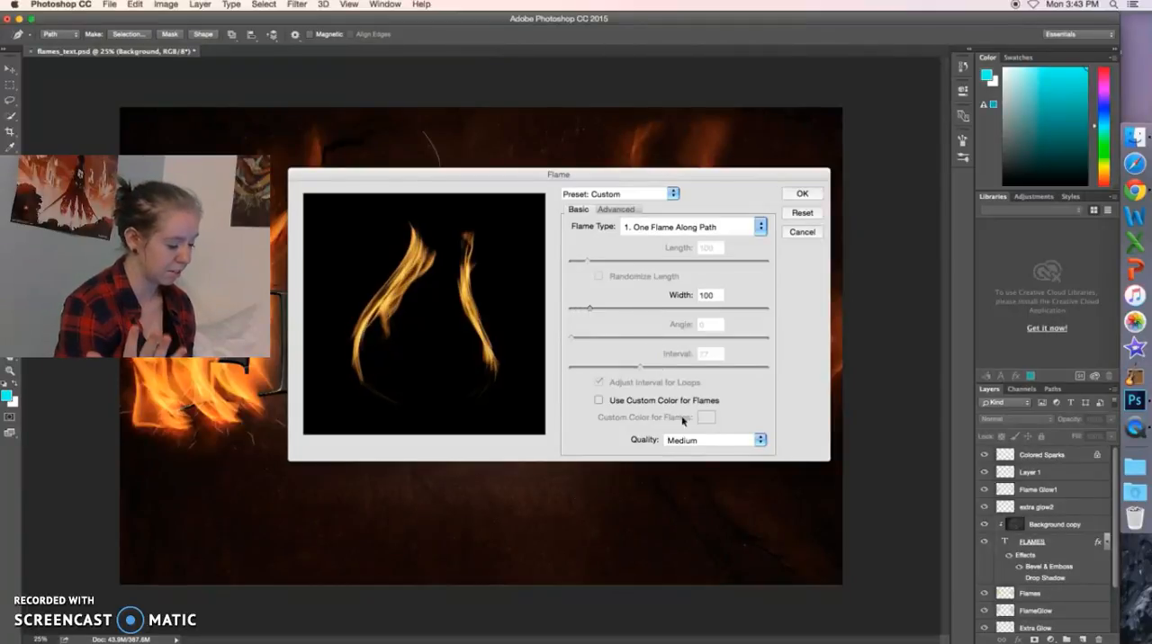
click(761, 440)
click(736, 441)
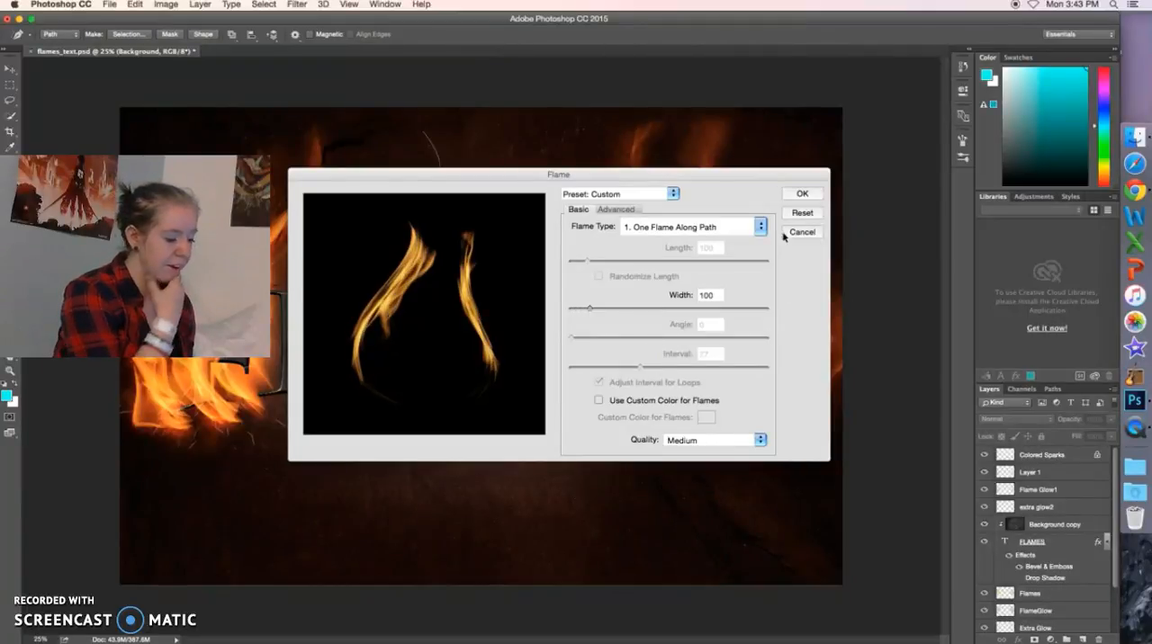
Apply the Flame render along both drawn paths on the Background layer and check that layer in the layer stack.
click(796, 196)
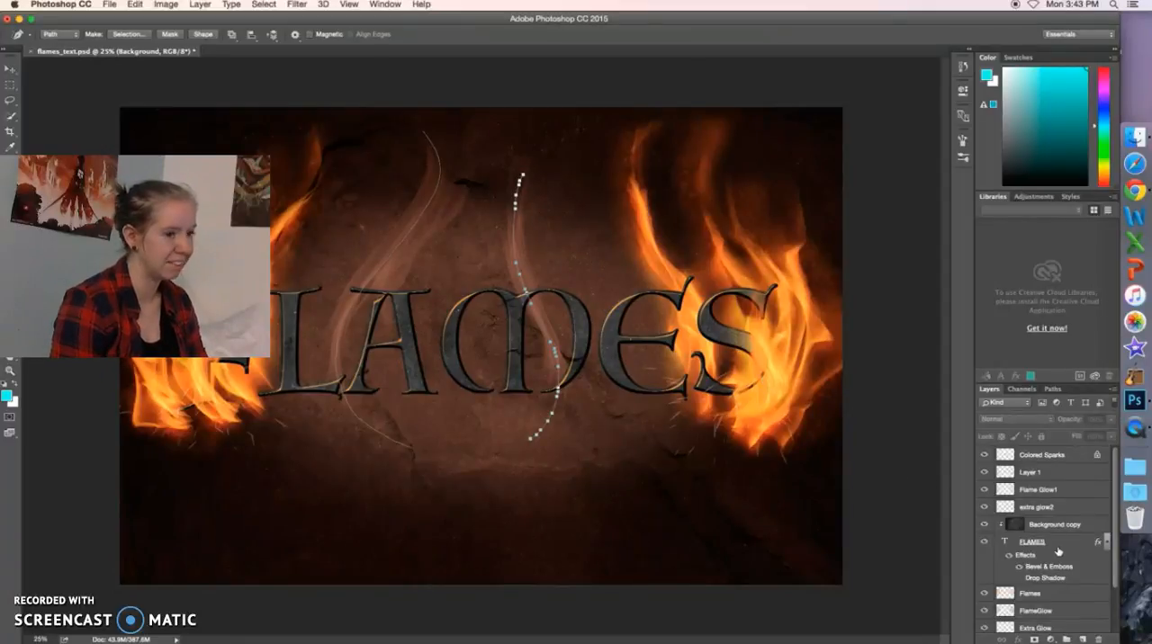
scroll(1056, 551, down, 3)
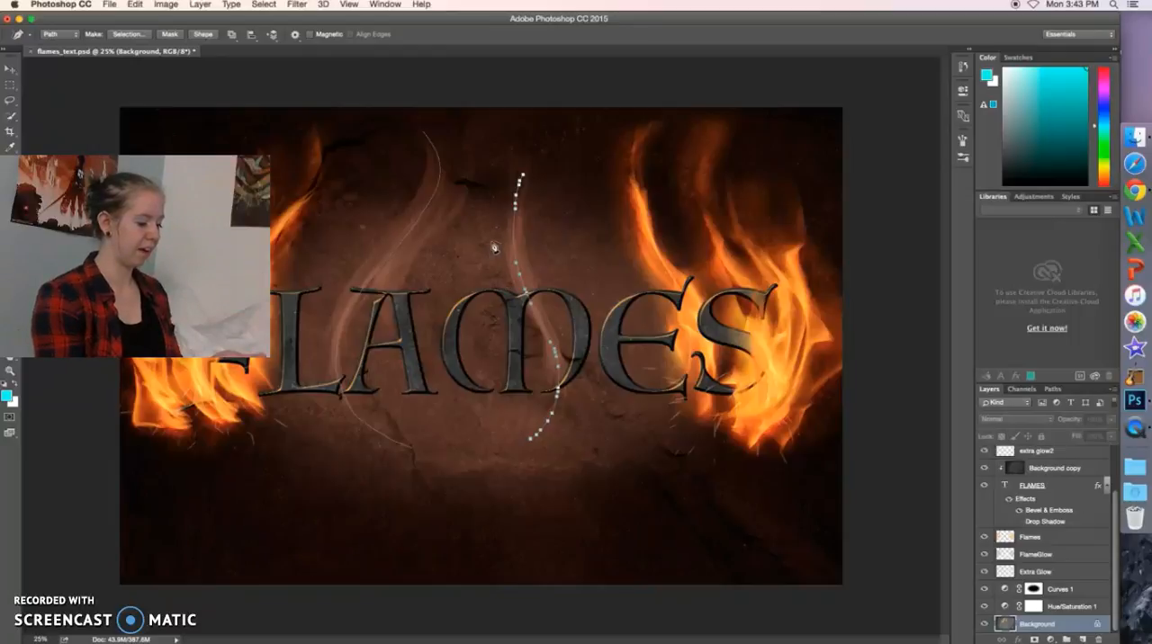
Delete both hand-drawn flame paths over the FLAMES lettering with the Path Selection tool, keeping the rendered flames.
key(a)
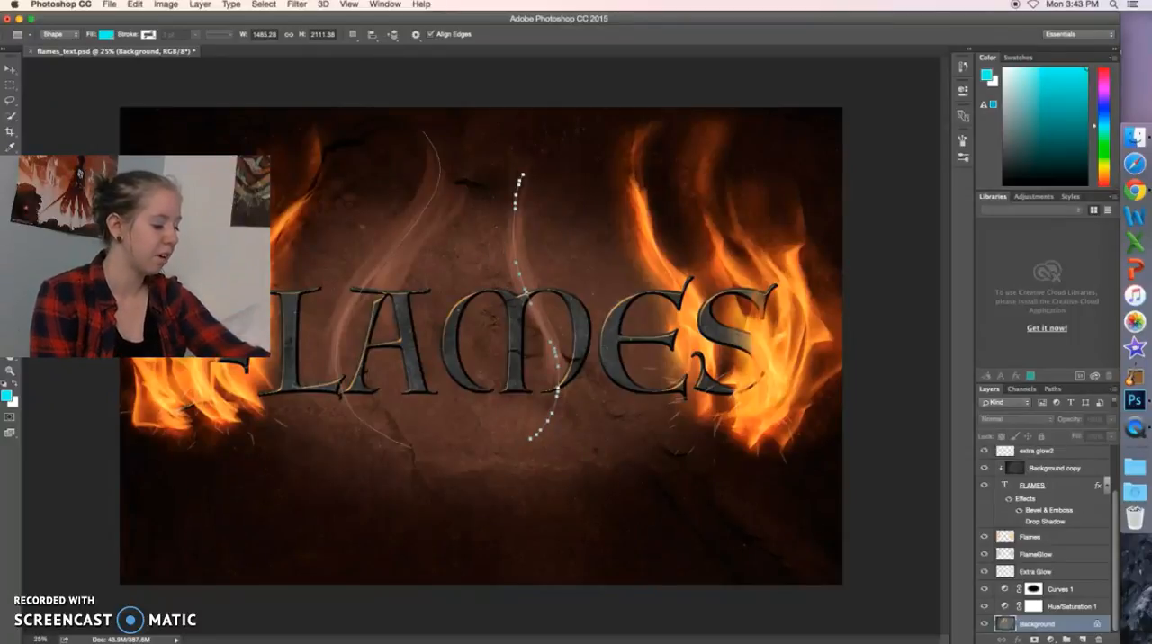
click(356, 306)
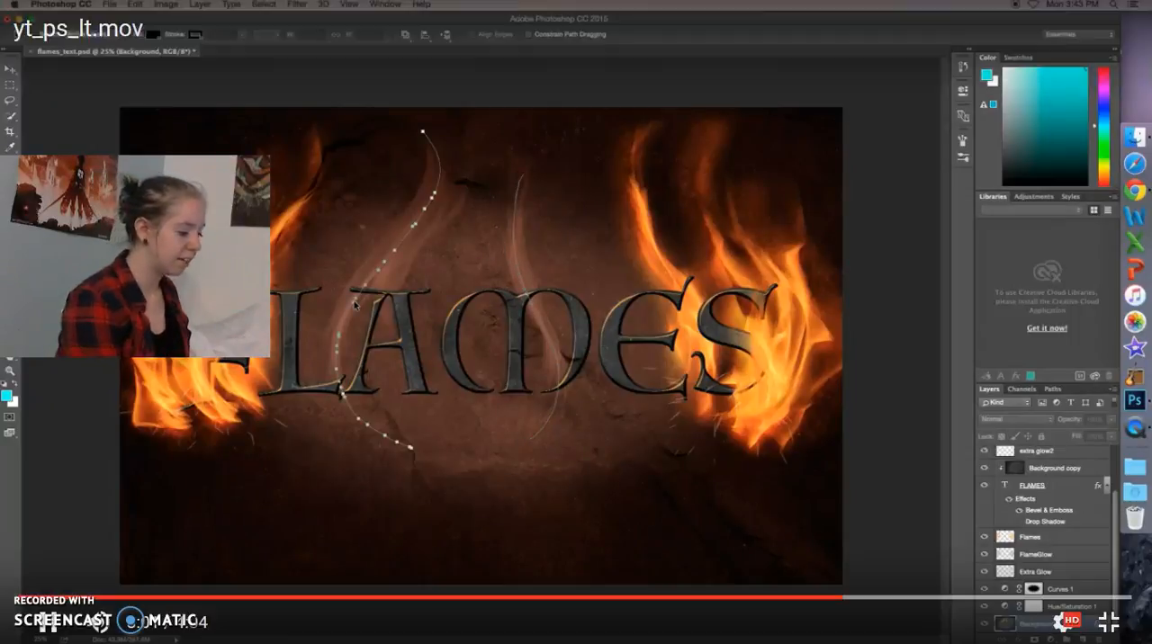
key(Delete)
click(546, 335)
key(space)
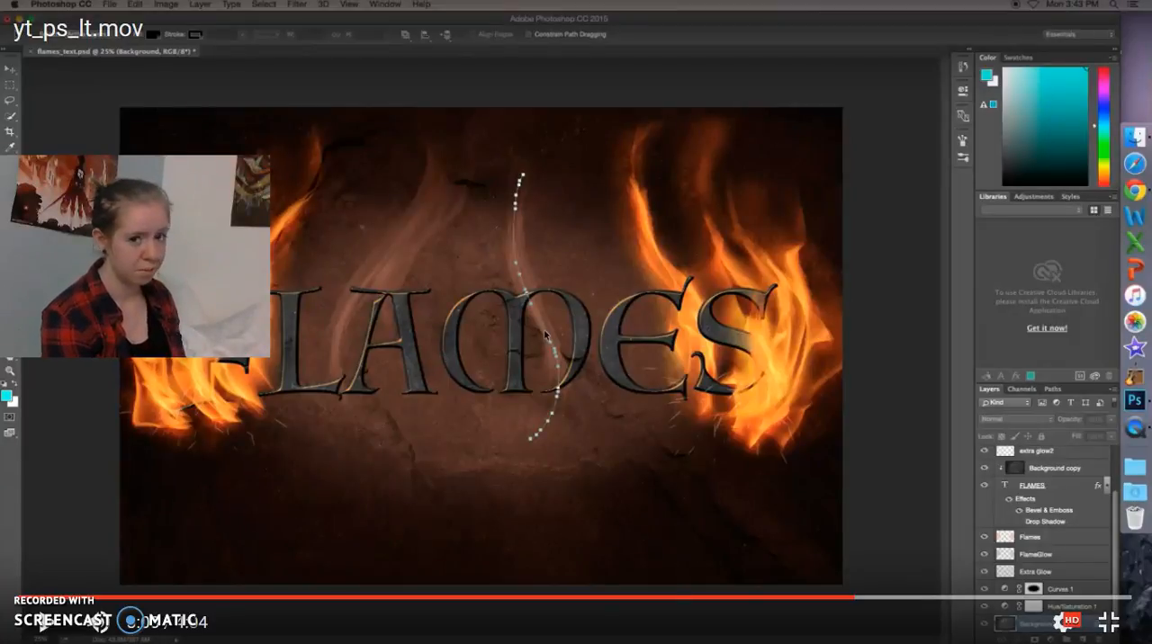
click(545, 334)
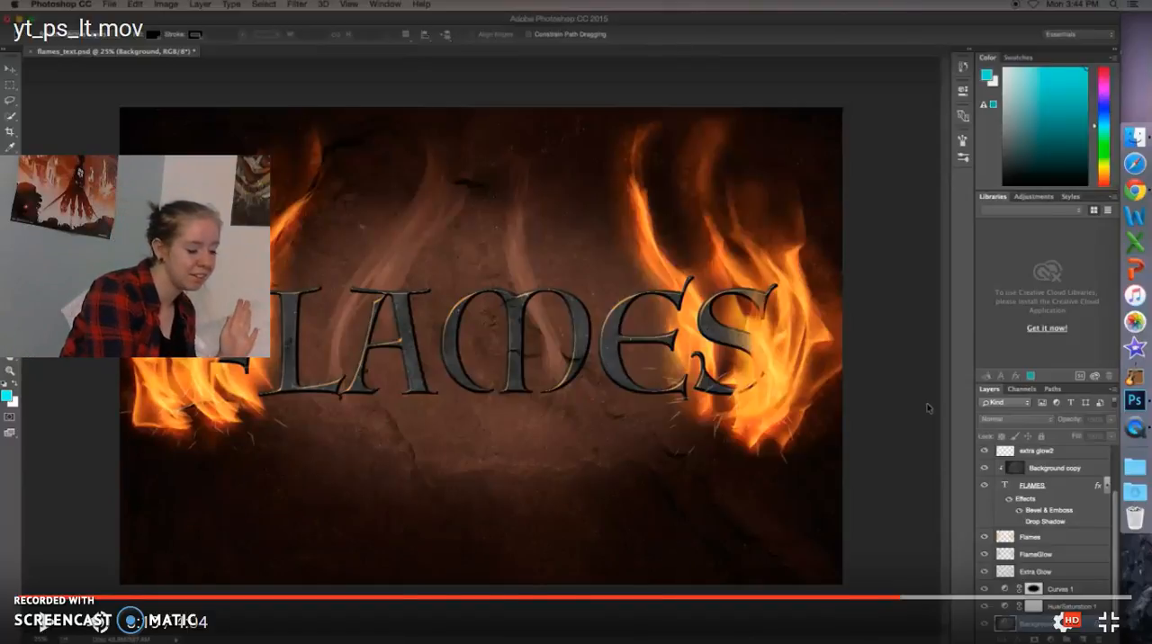
key(space)
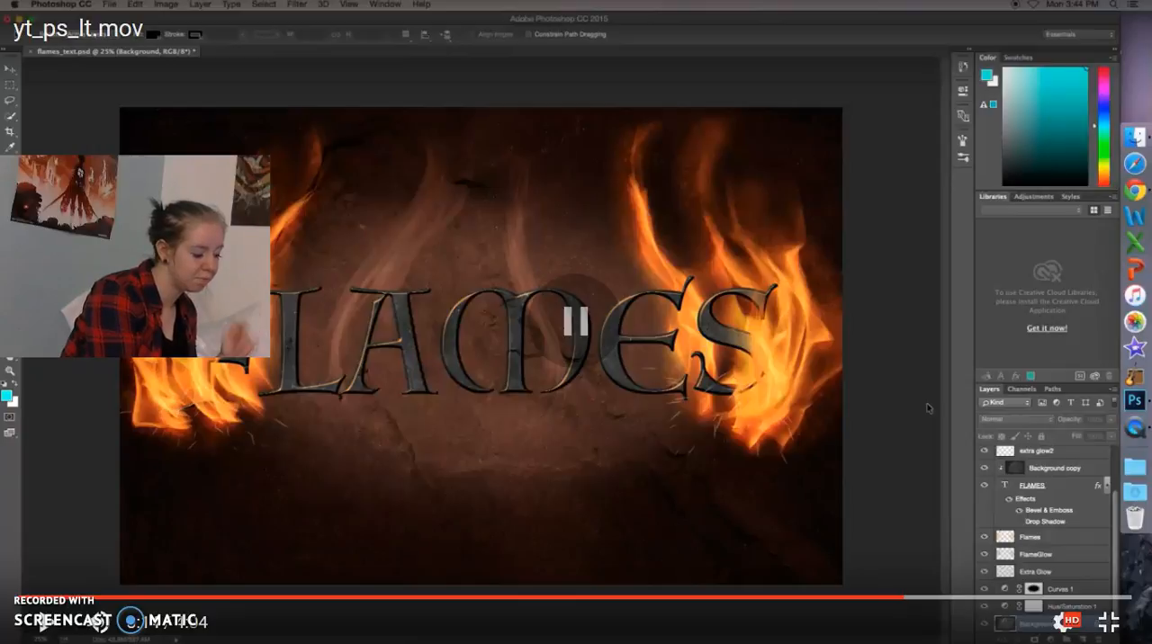